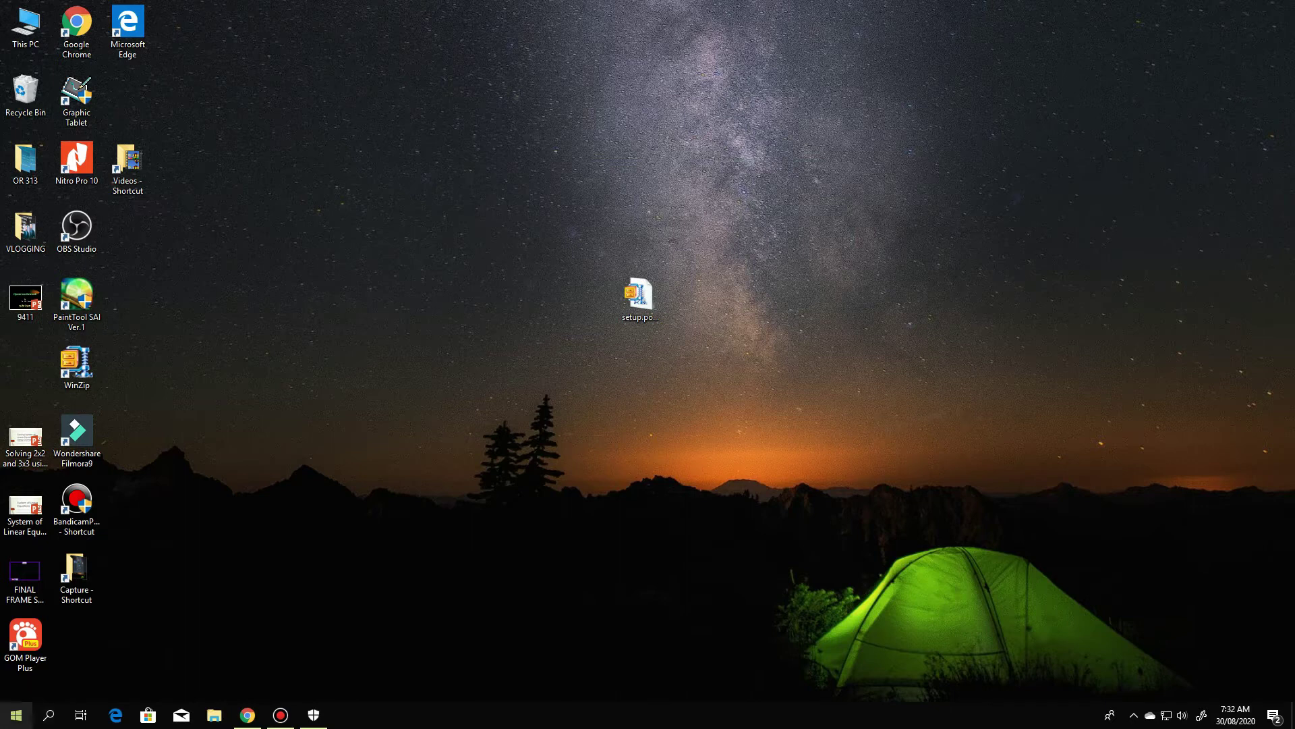
Launch Excel 2016 from the Start menu's recently added apps and create a blank workbook
left_click(16, 715)
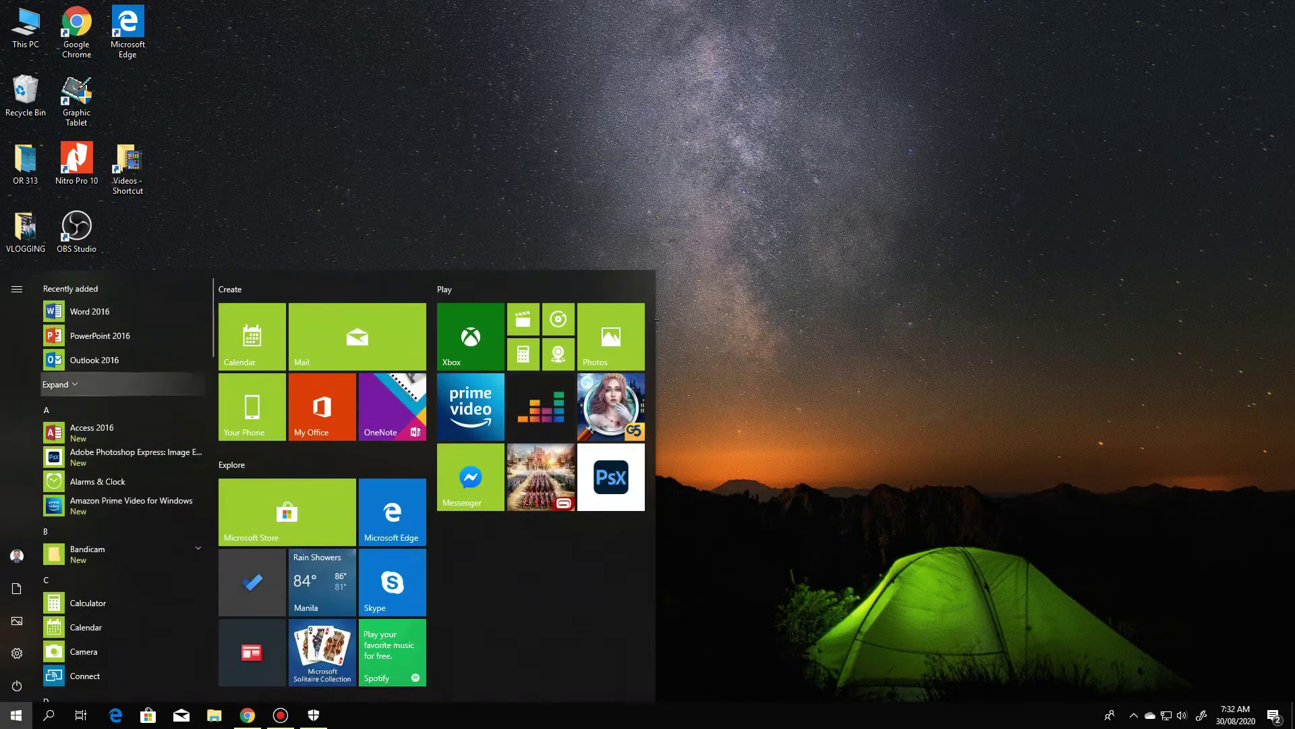
left_click(56, 384)
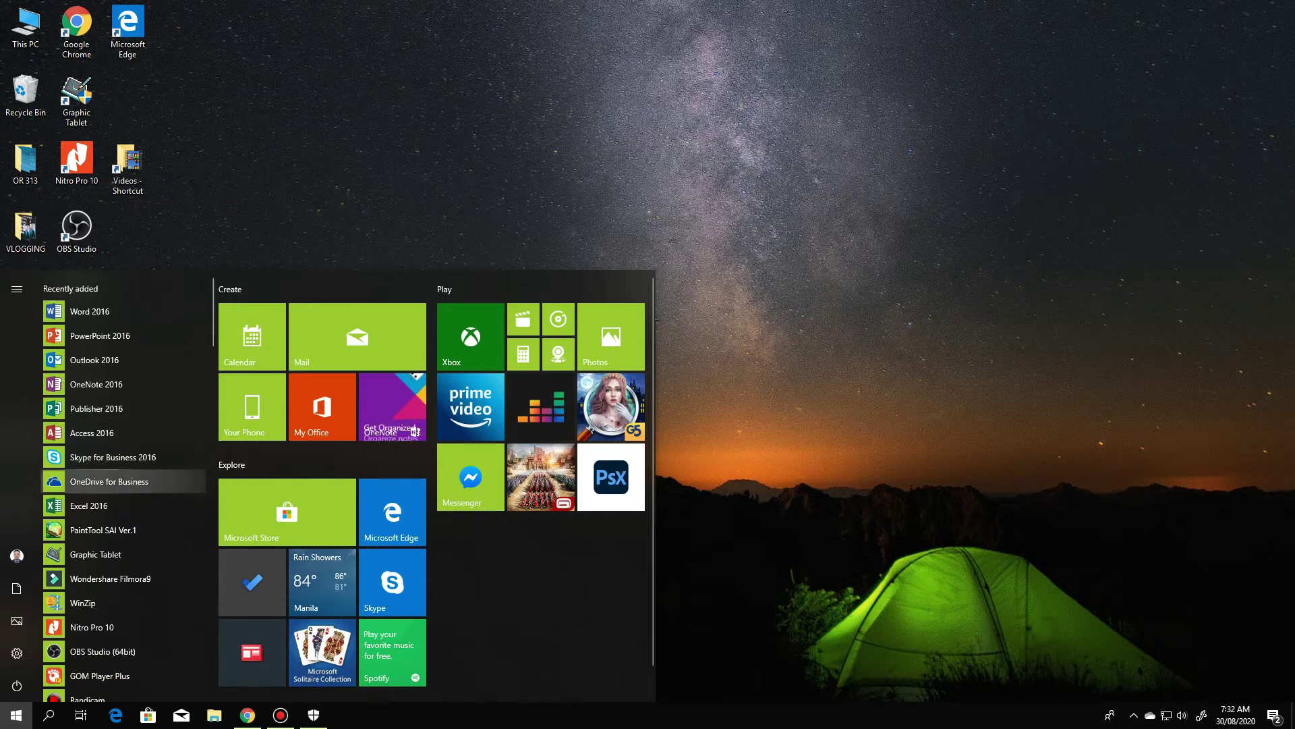
left_click(88, 505)
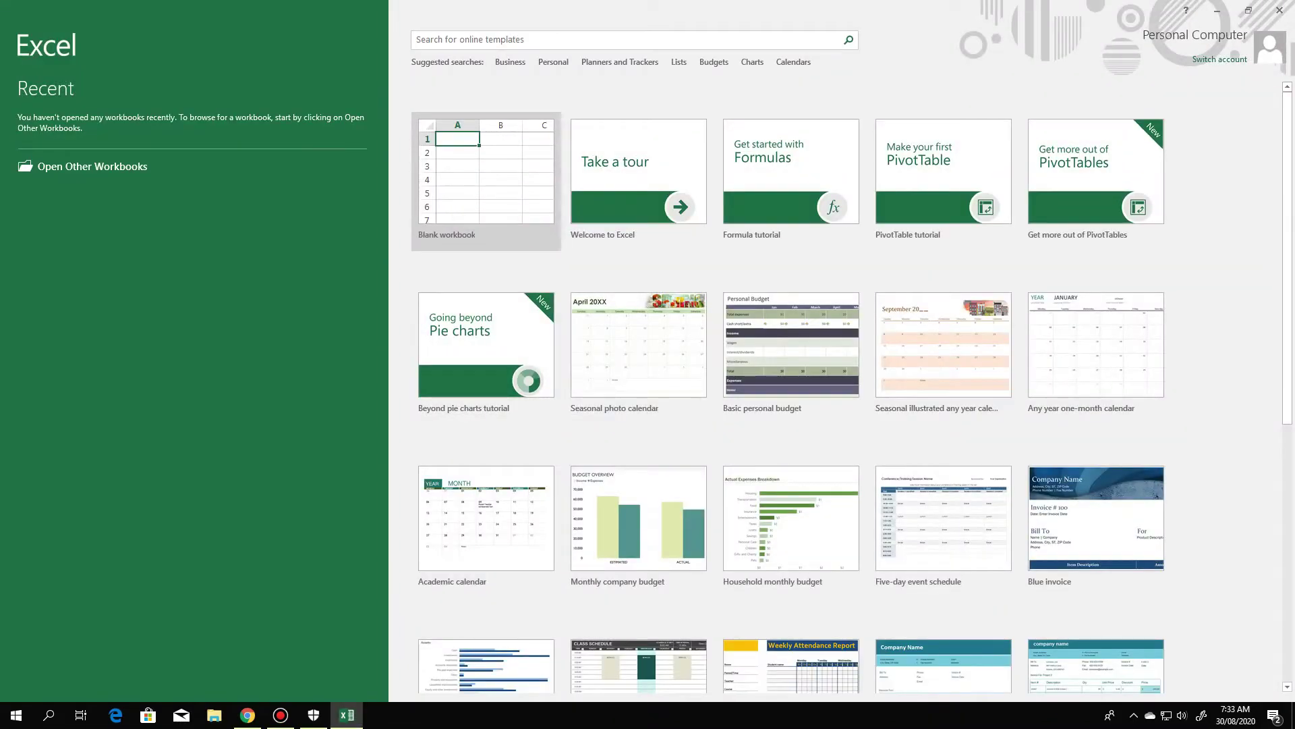
left_click(459, 199)
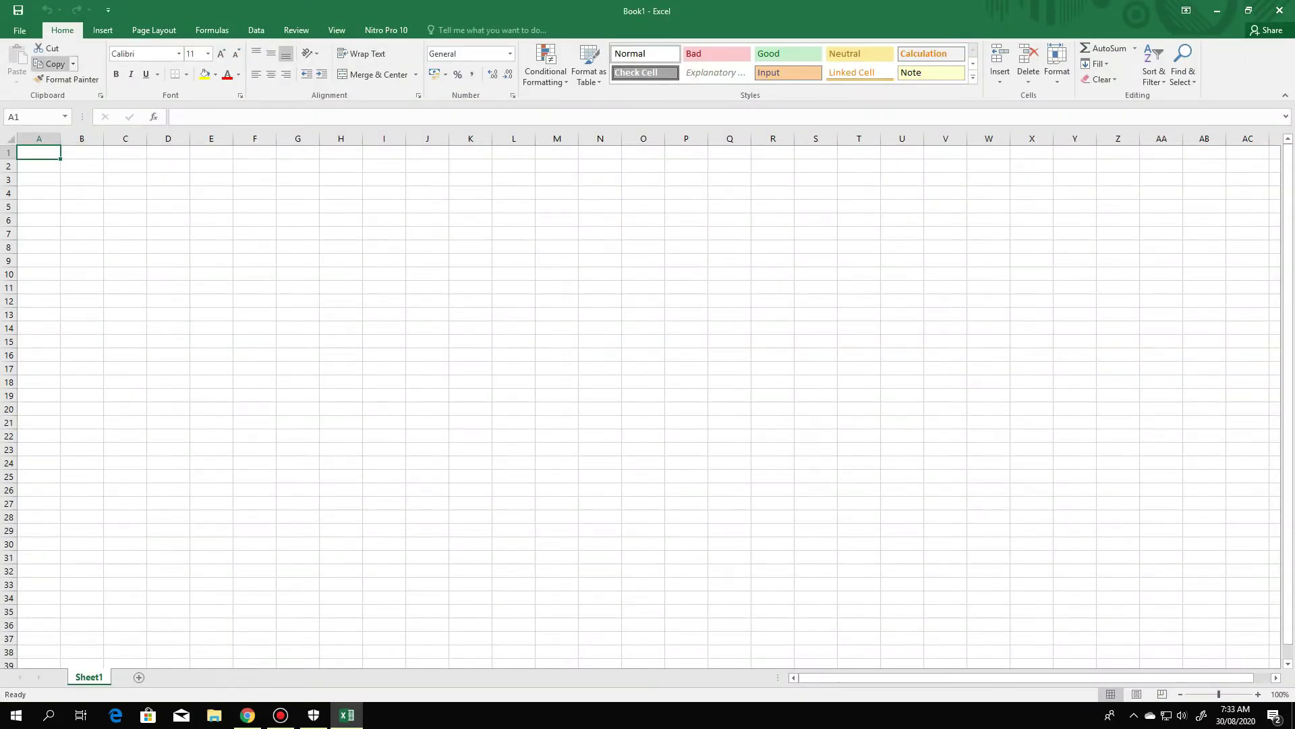
Open the Excel Add-ins manager from File > Options > Add-Ins
left_click(19, 30)
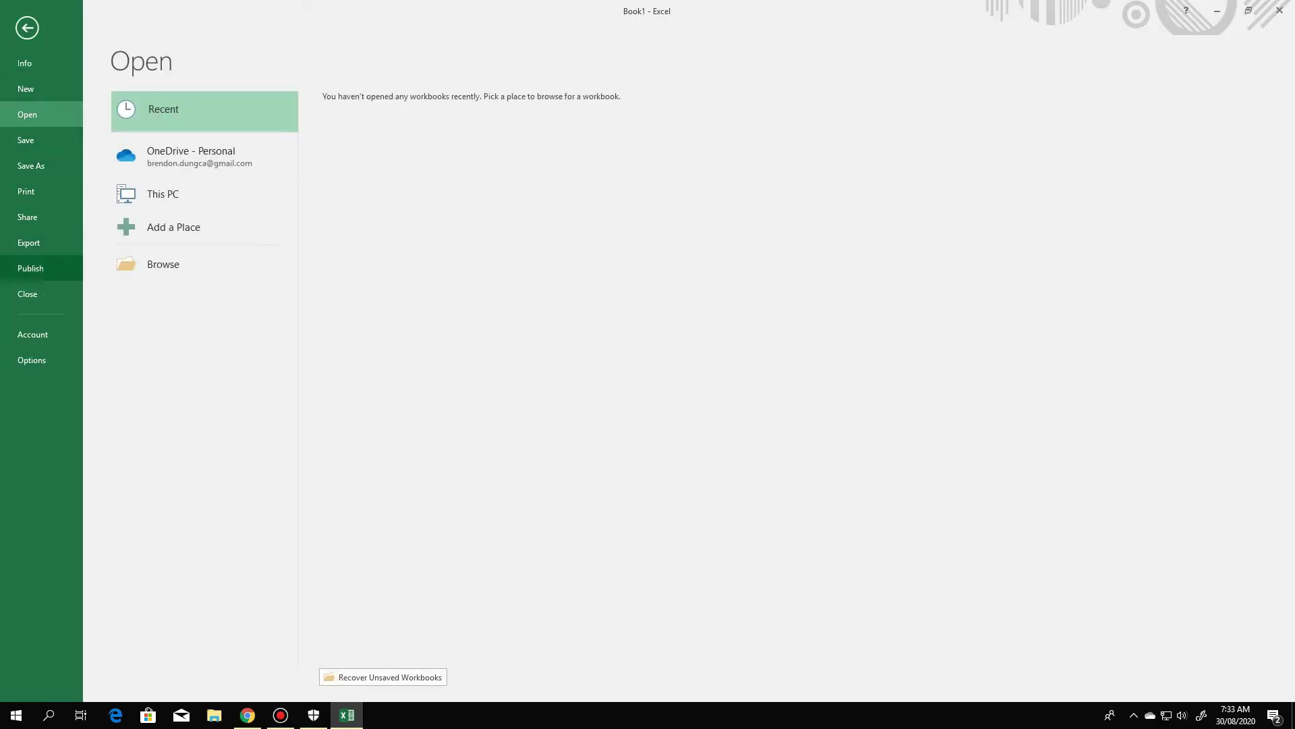
left_click(31, 360)
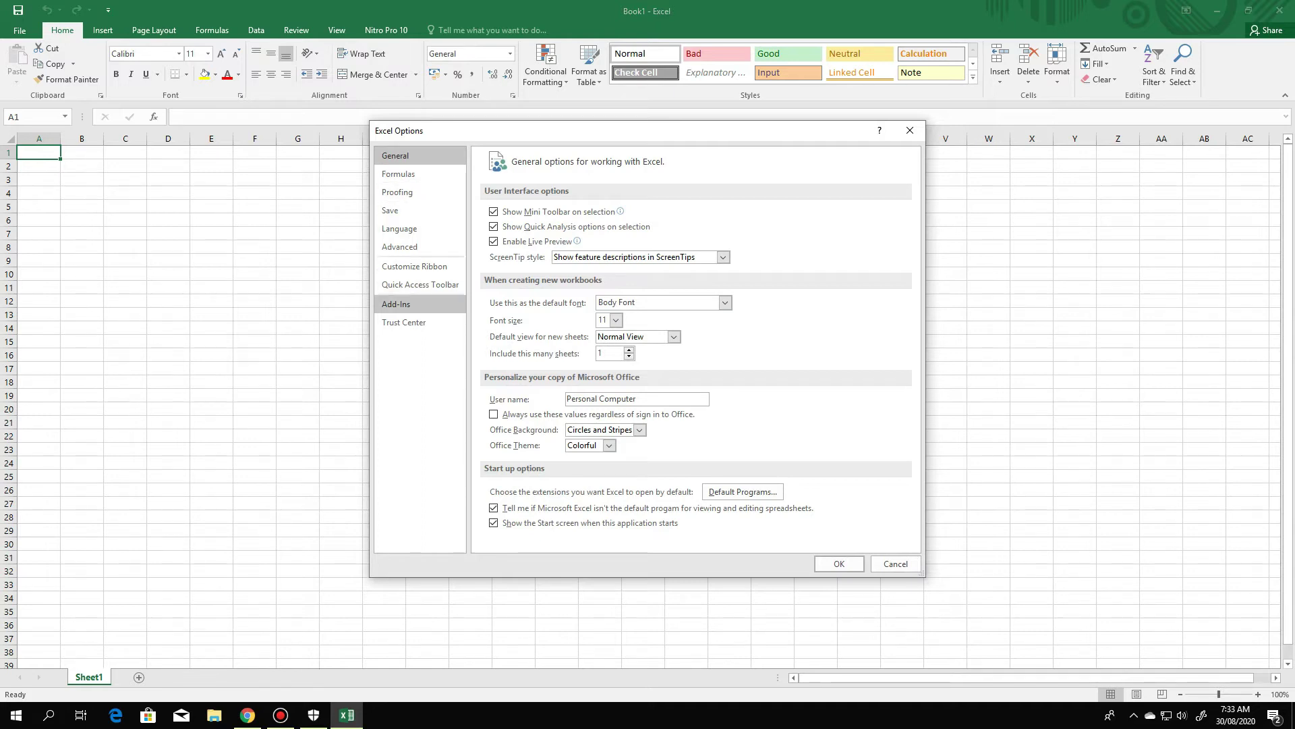
left_click(398, 304)
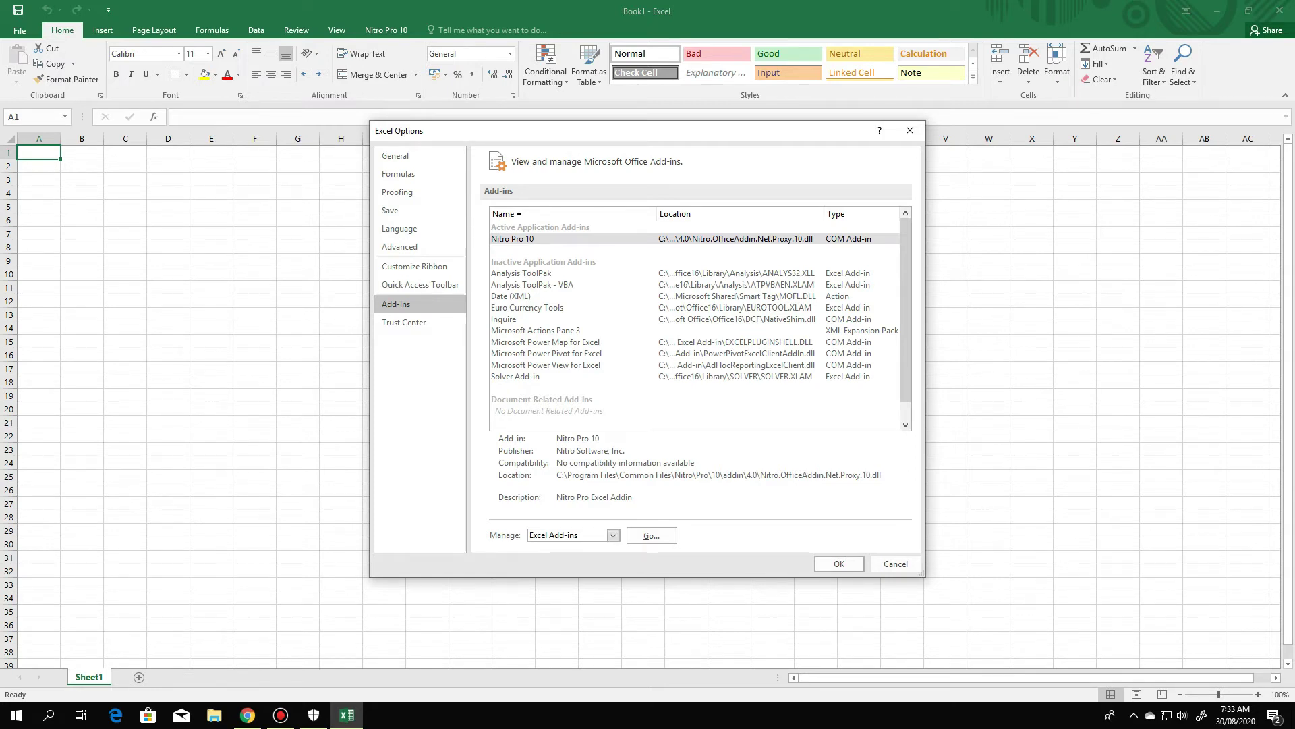
left_click(652, 535)
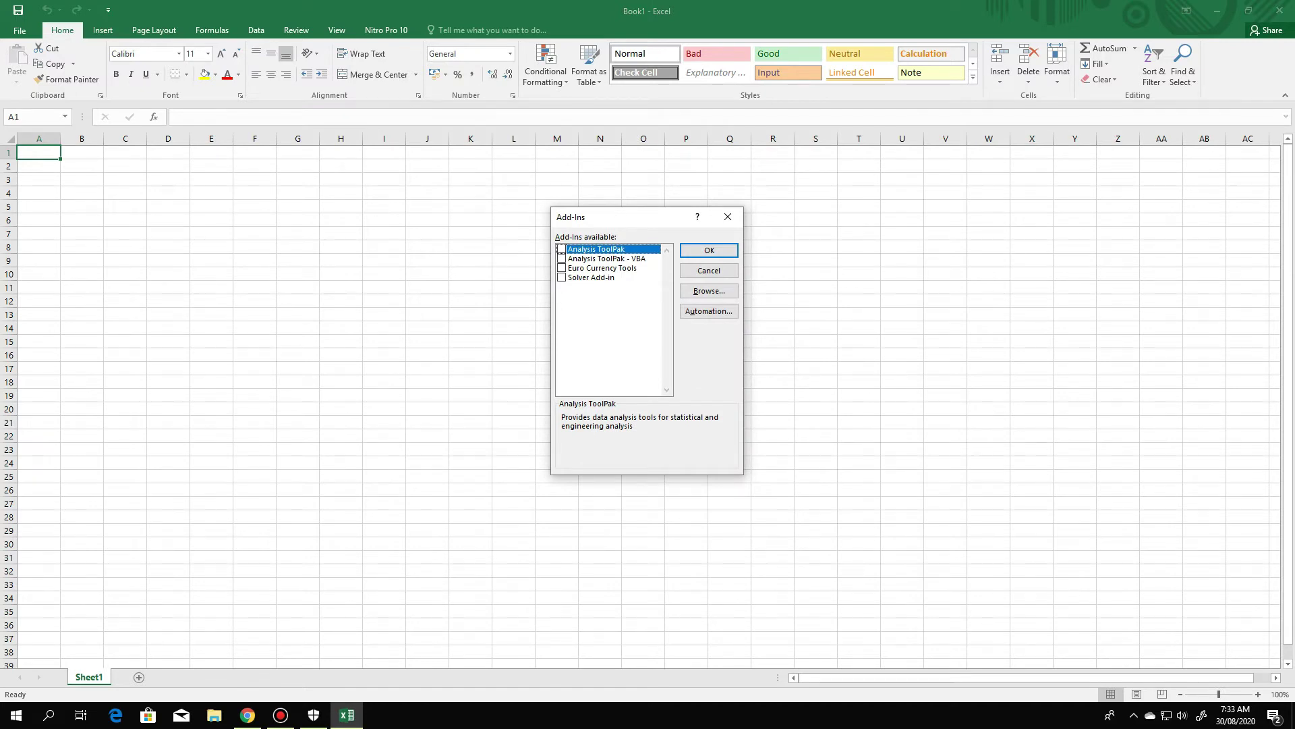
Tick Analysis ToolPak and Solver Add-in, then confirm the Add-Ins dialog
left_click(561, 249)
left_click(562, 278)
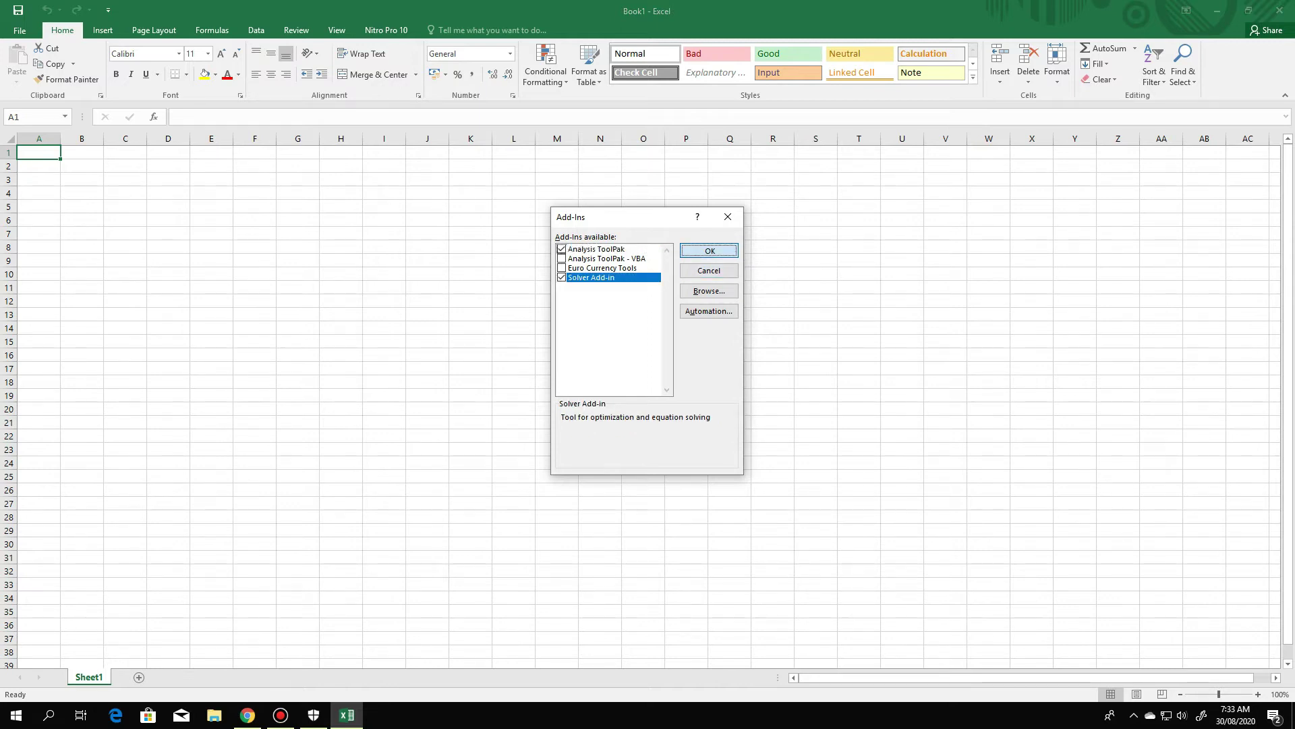
key("Return")
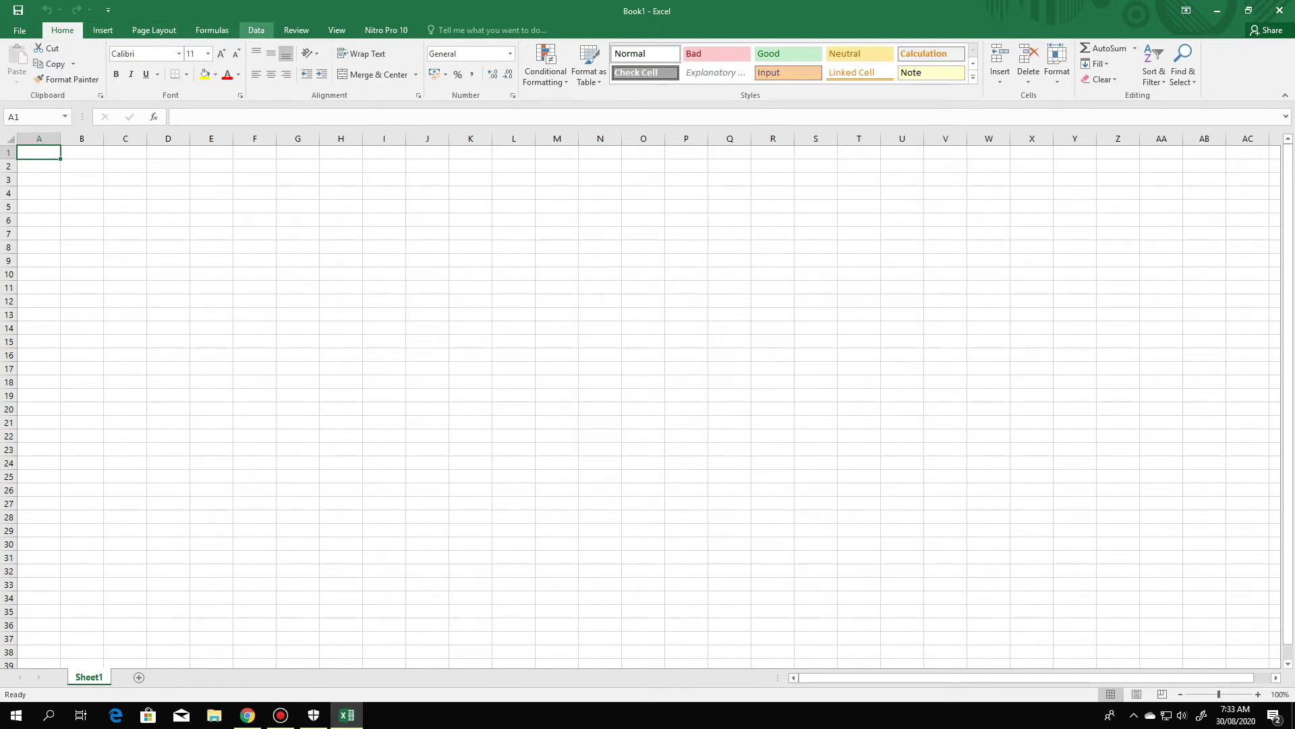
Check the Data tab's Analyze group for Data Analysis and Solver, then close Excel
left_click(257, 29)
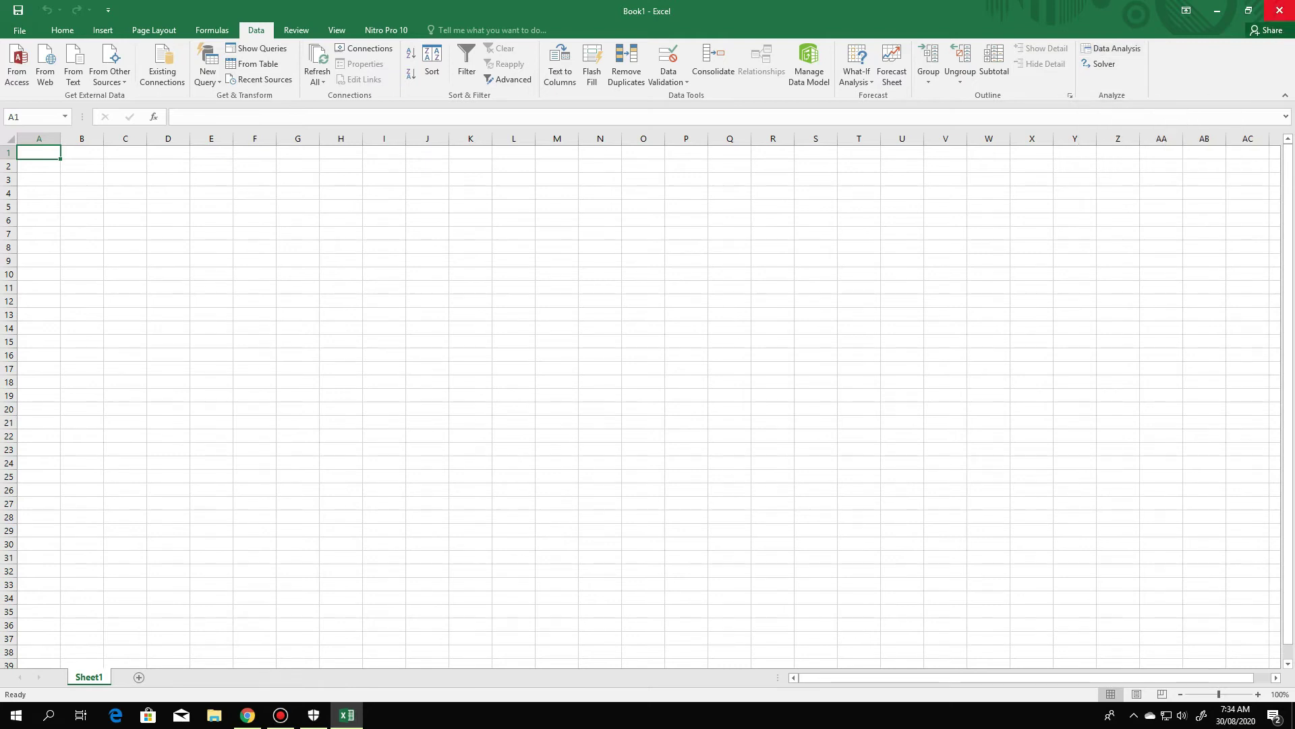
left_click(1279, 10)
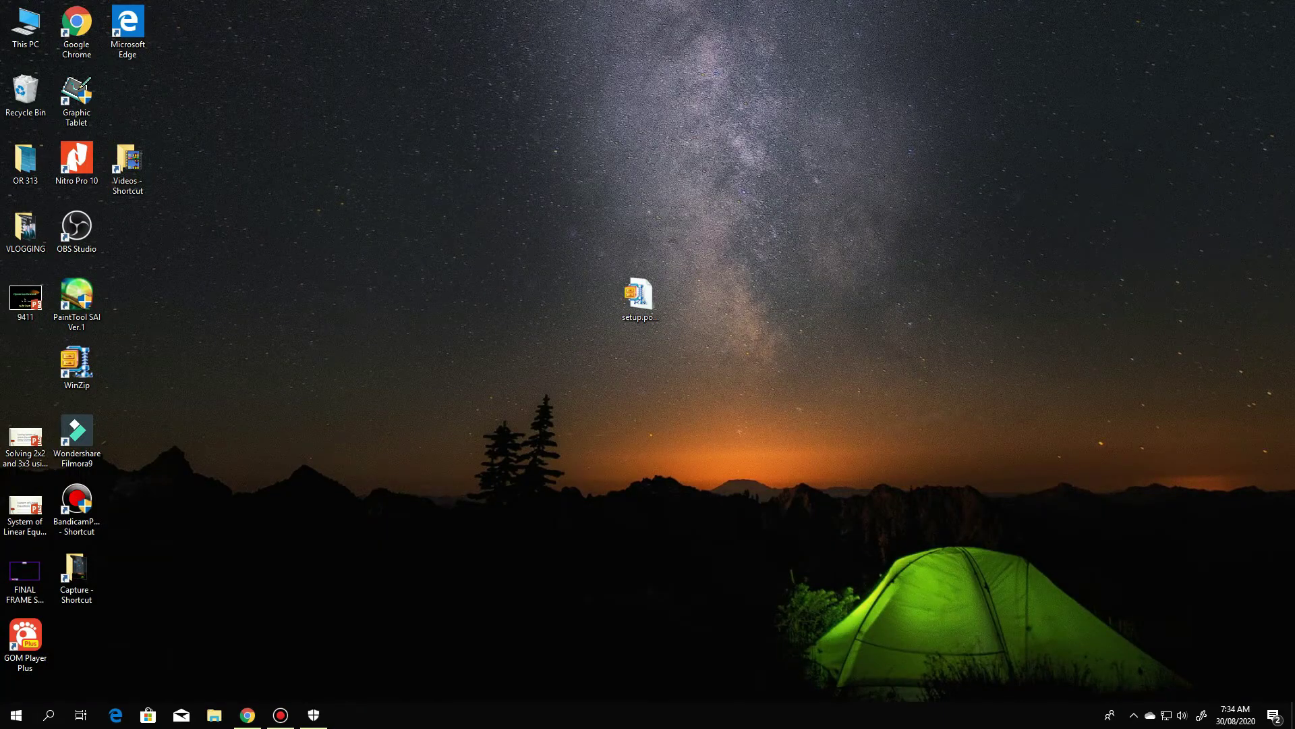
Extract the setup.pomqmv3 archive onto the desktop with WinZip from its context menu
left_click(641, 297)
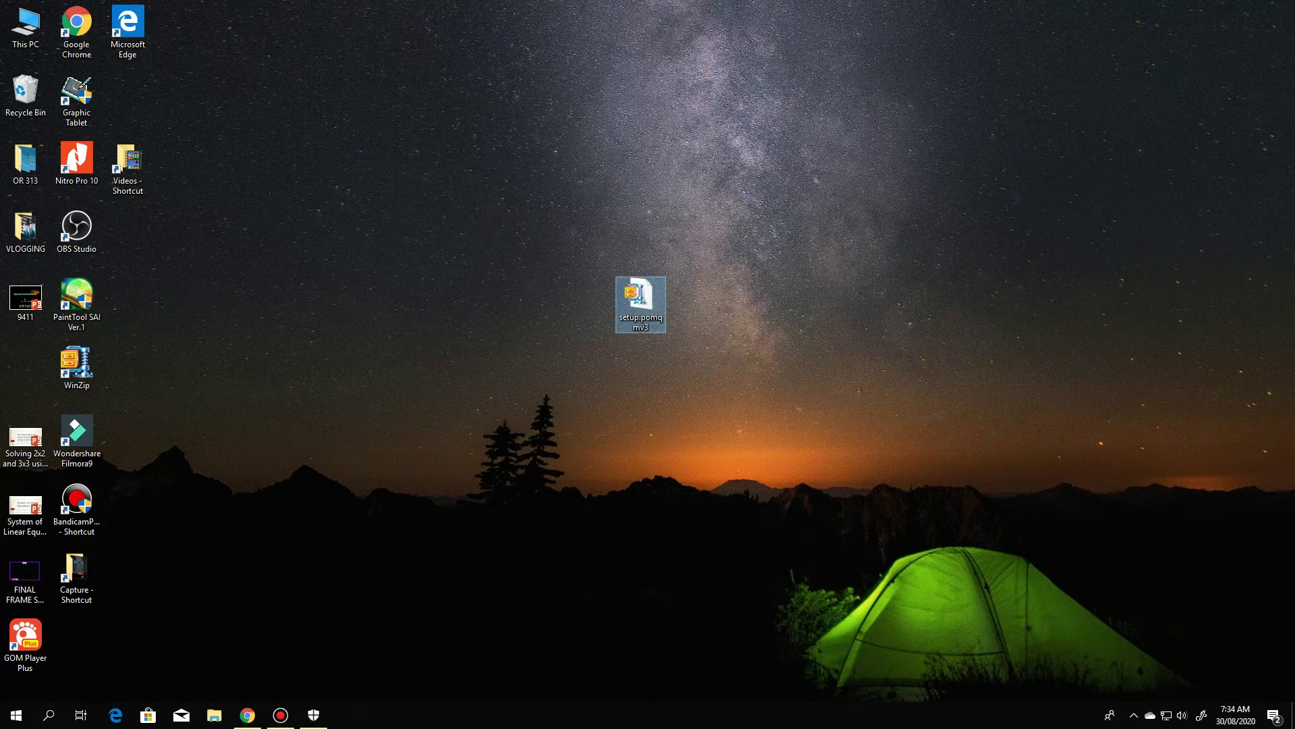
right_click(639, 297)
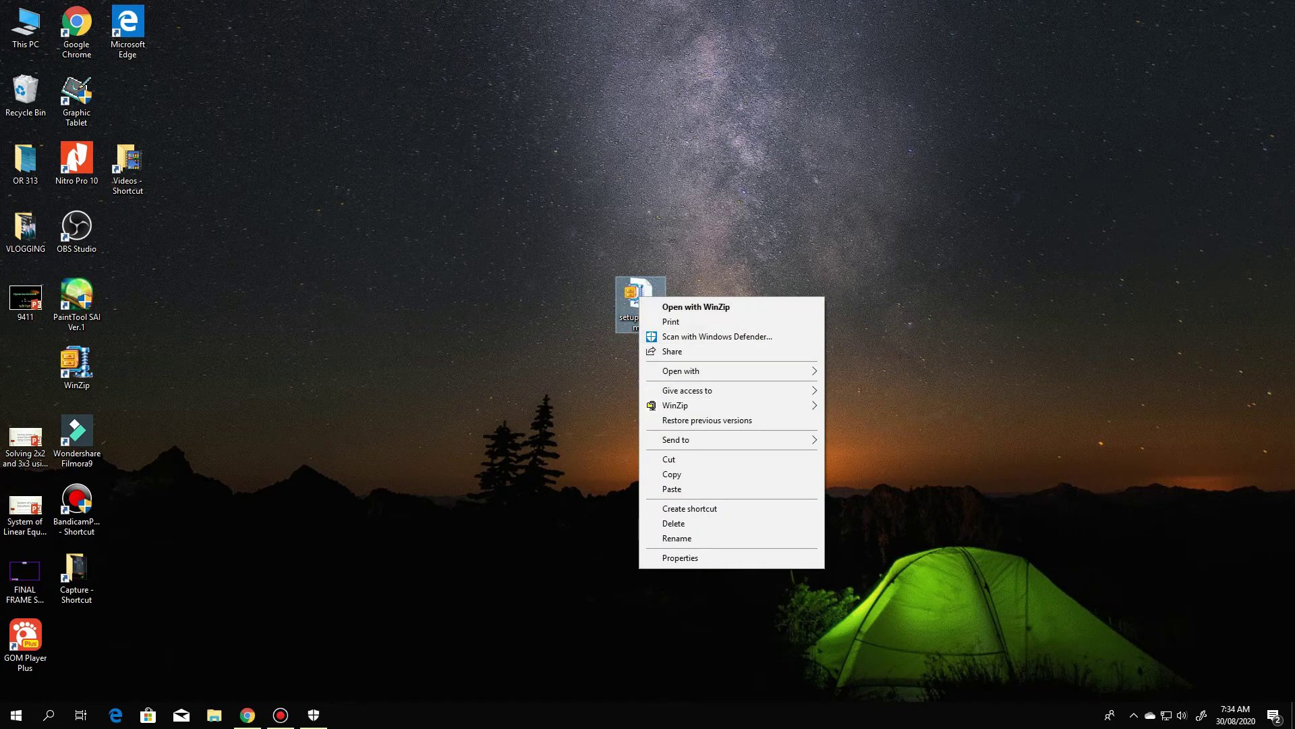
mouse_move(682, 370)
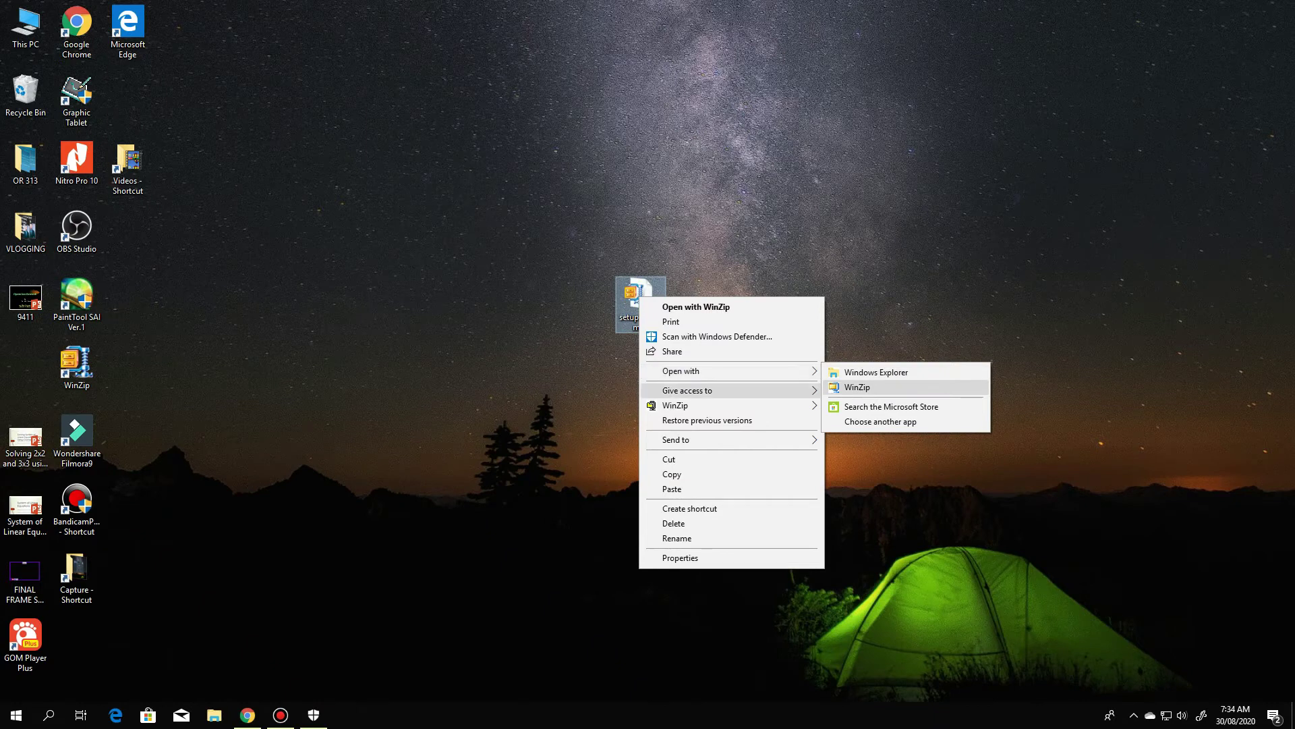
mouse_move(681, 404)
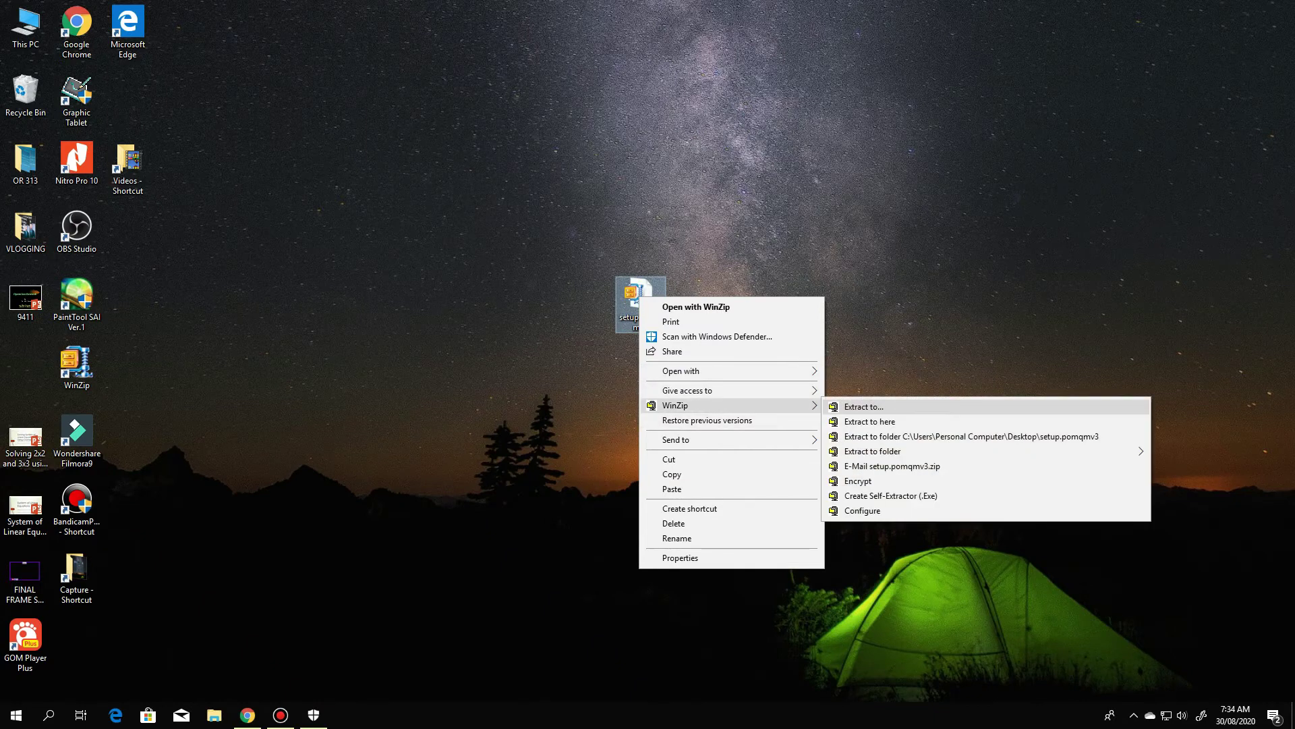
left_click(870, 421)
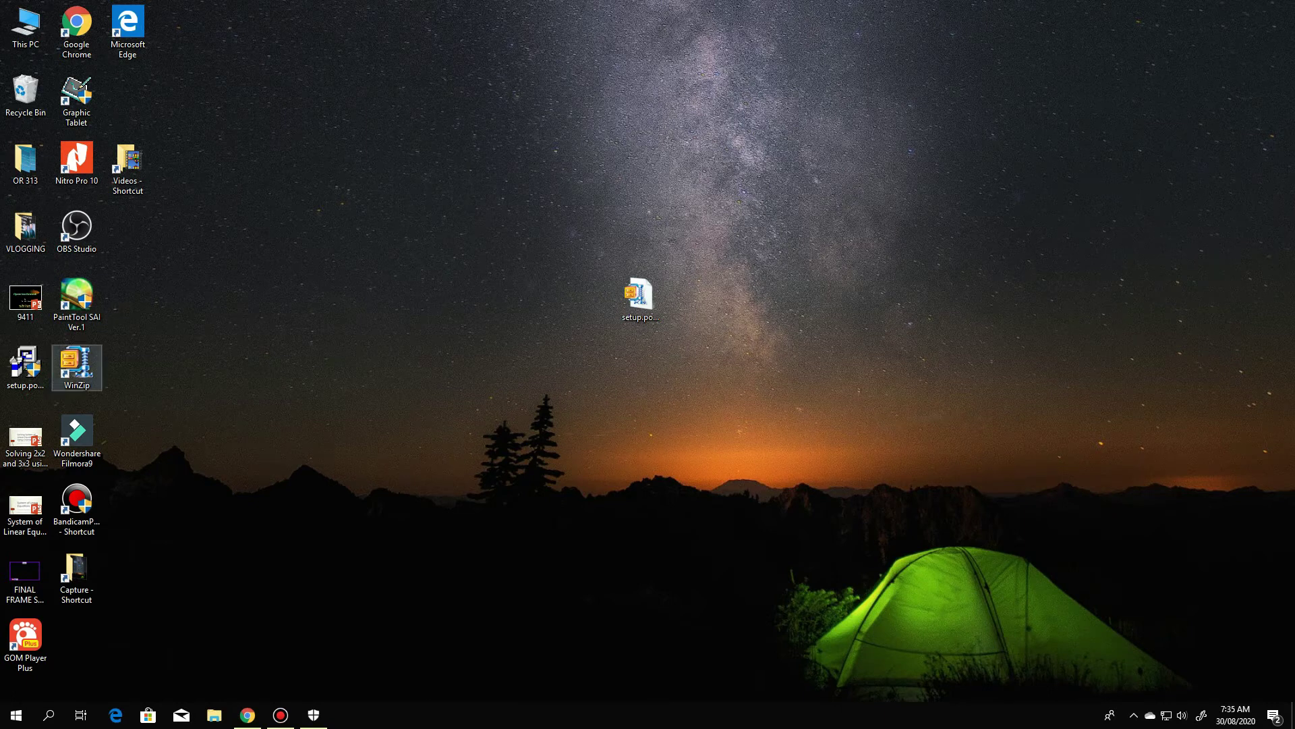
Move the setup file to the desktop centre and advance past the welcome and licence pages
left_click_drag(24, 365, 644, 371)
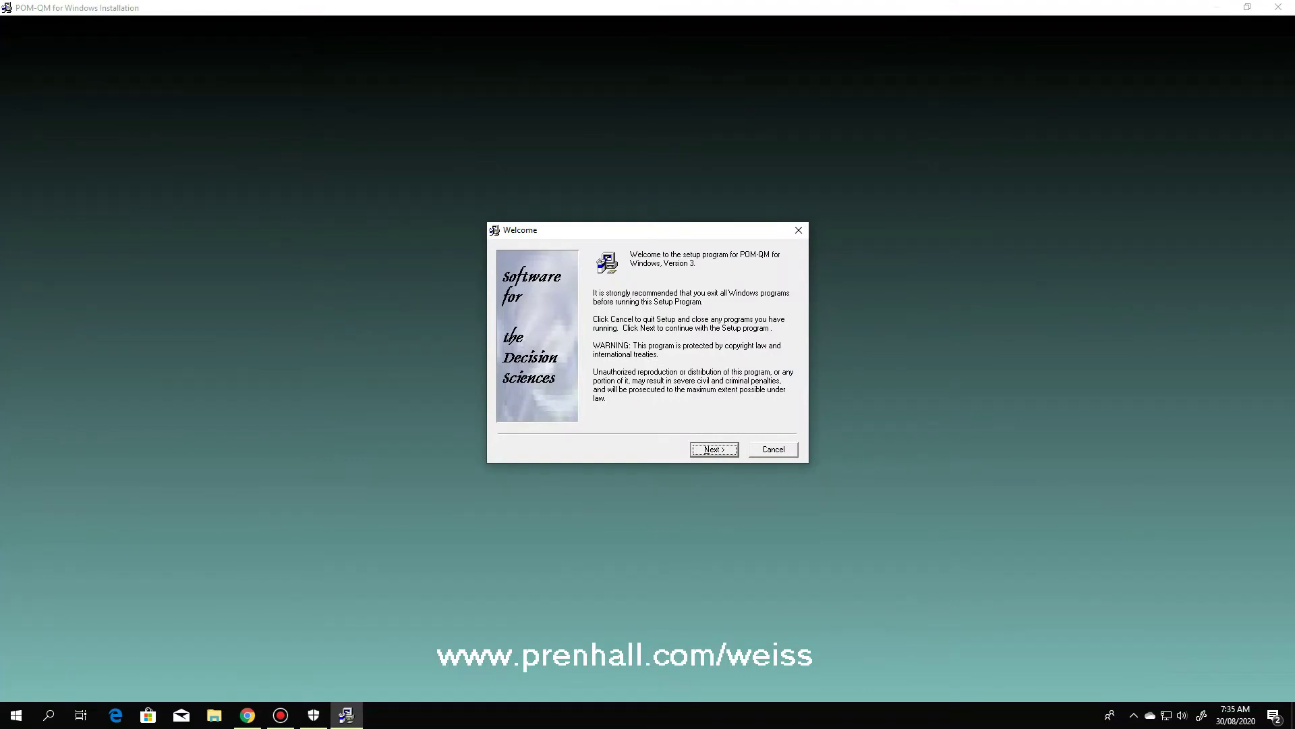
key("Return")
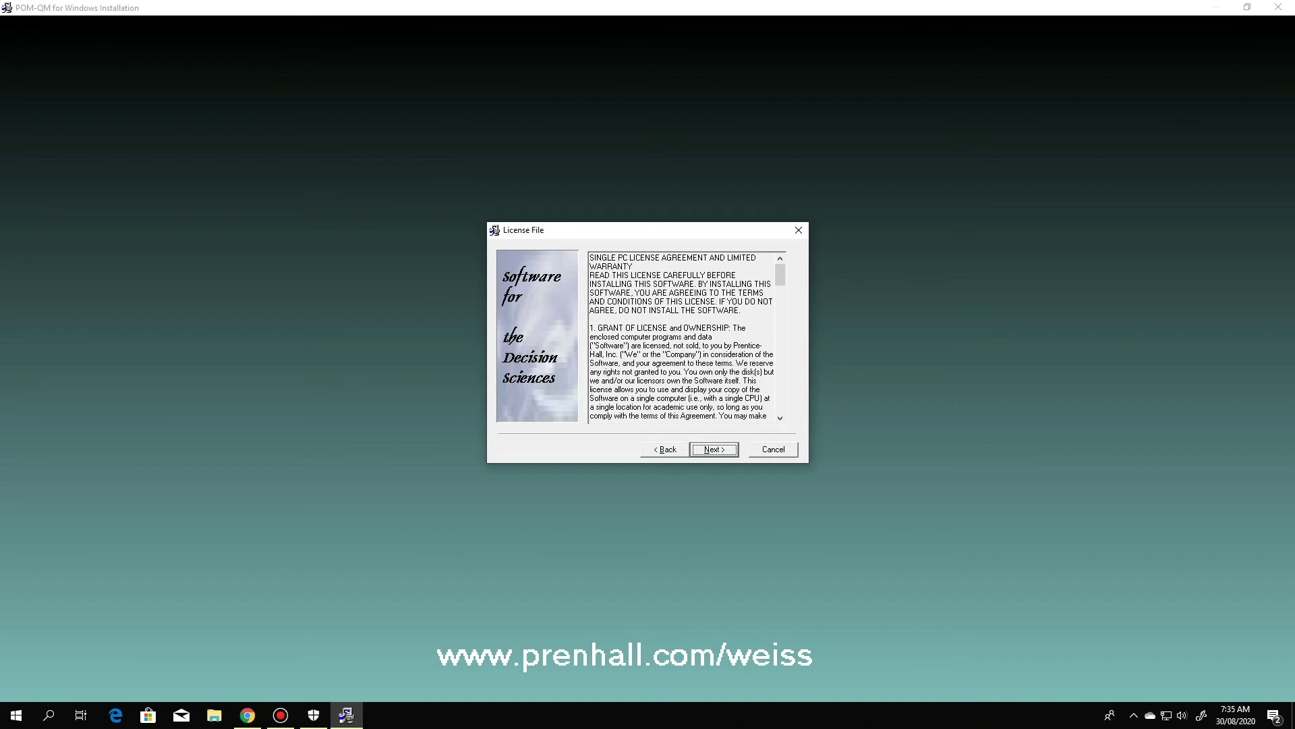
key("Return")
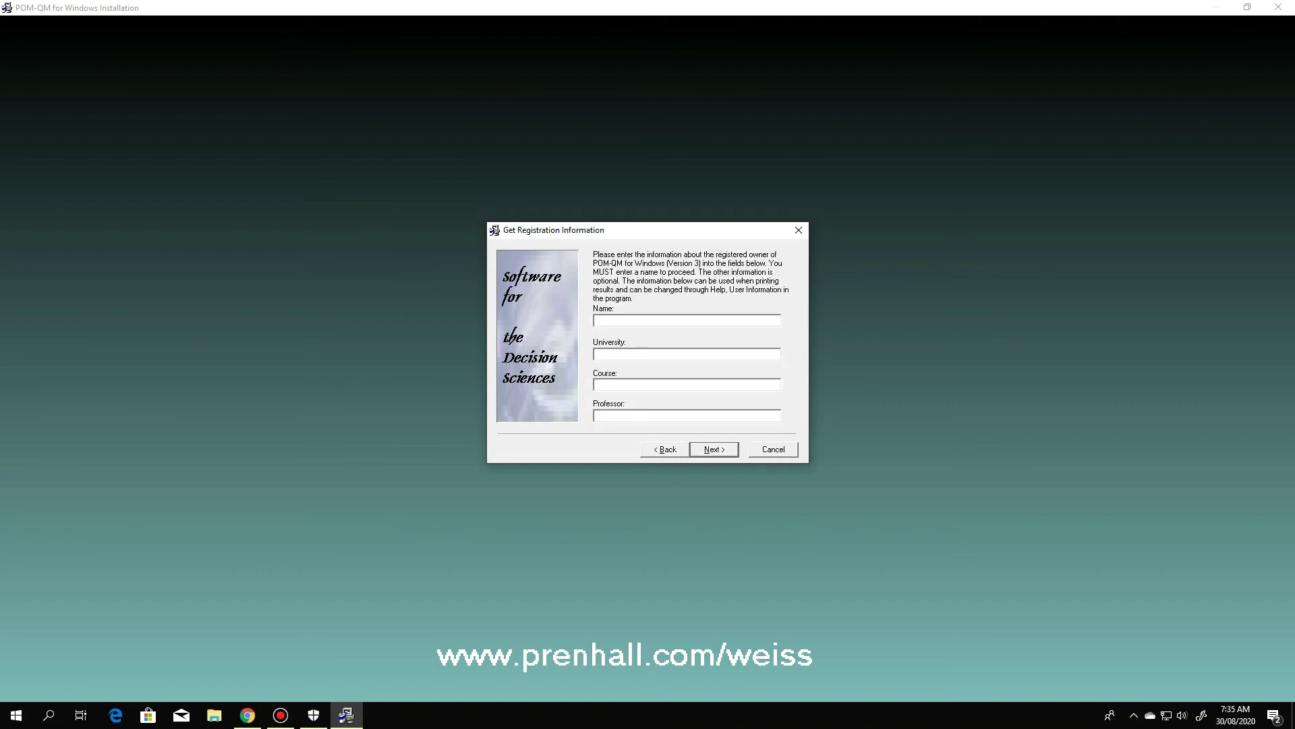
Fill in the registration form with the owner's name, university and professor, then submit
type("dhv")
type("su")
type("eng")
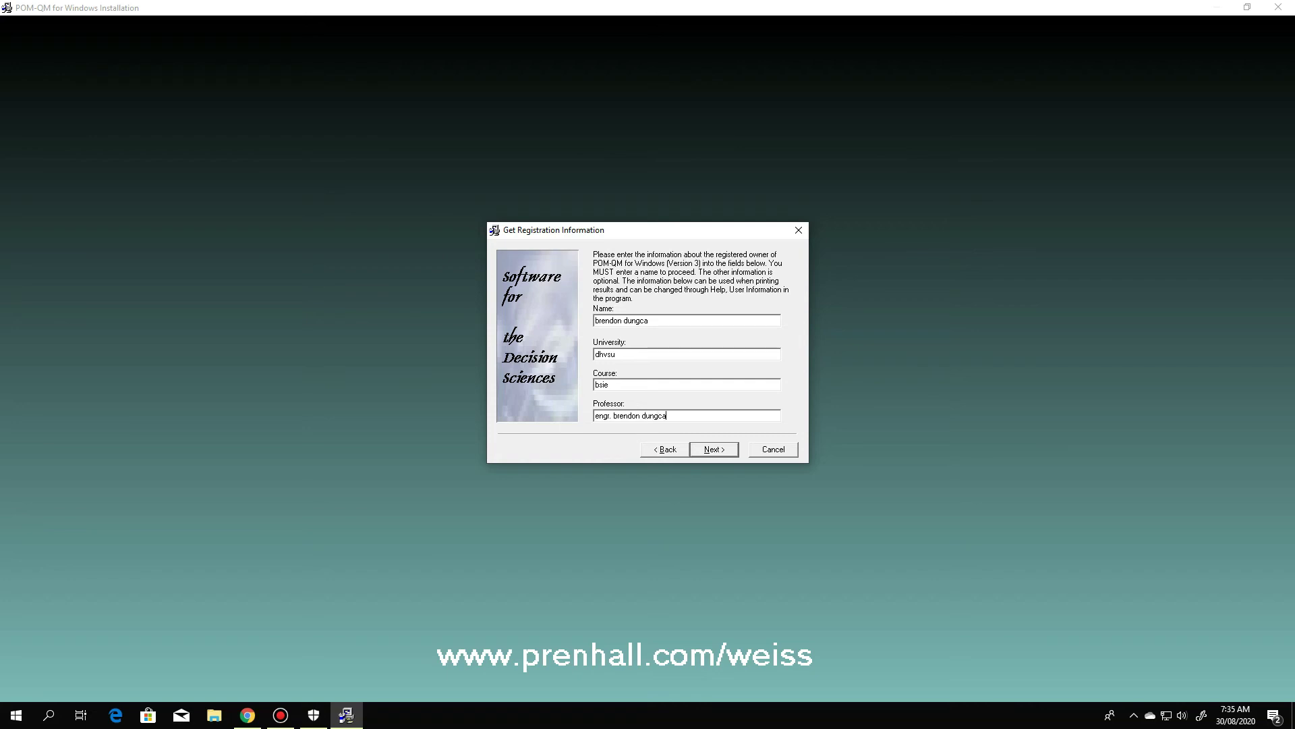
key("Return")
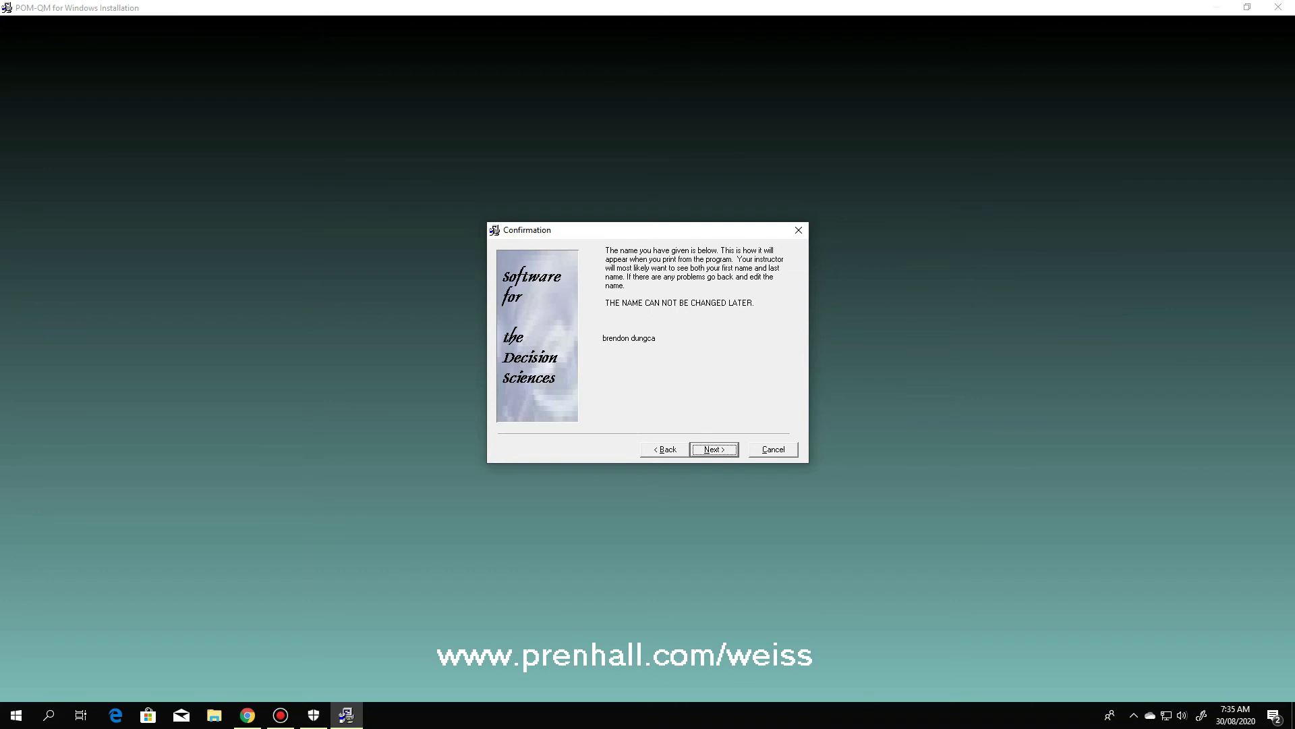
Accept the name, Individual Student type, default folder, backups and file associations, then finish
key("Return")
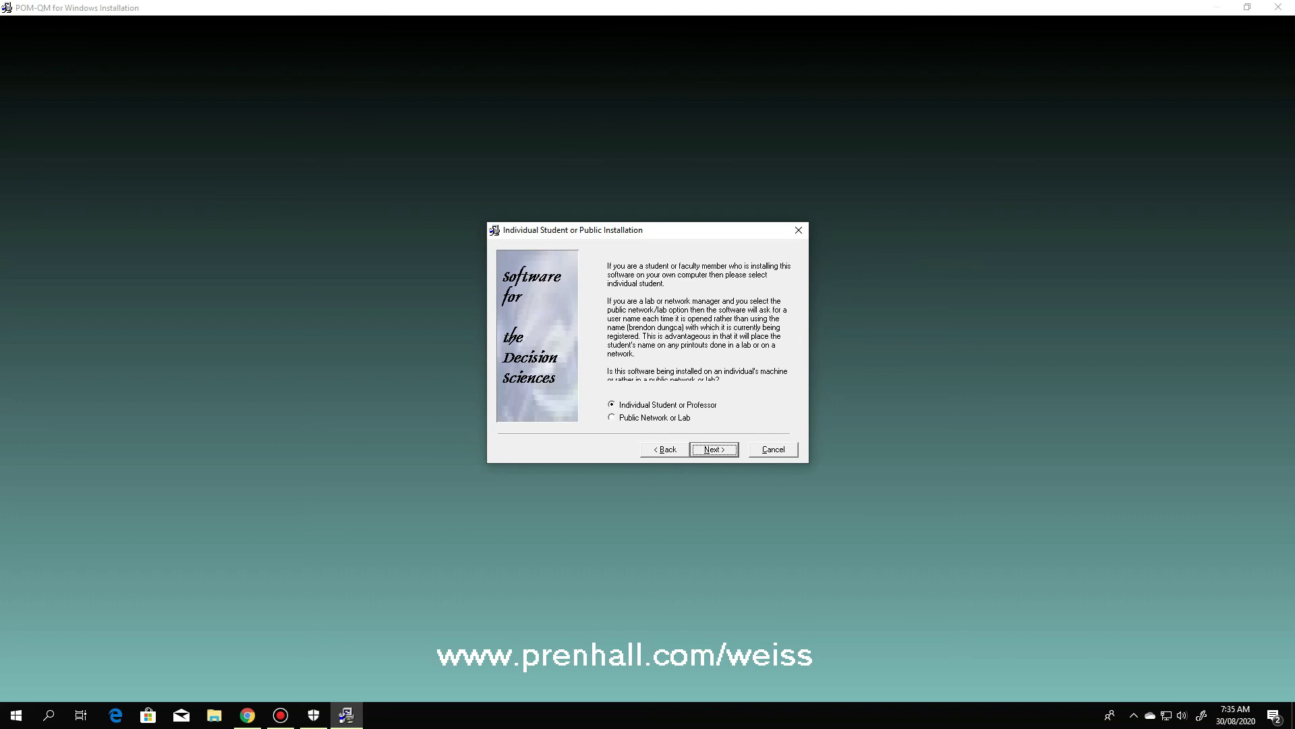
key("Return")
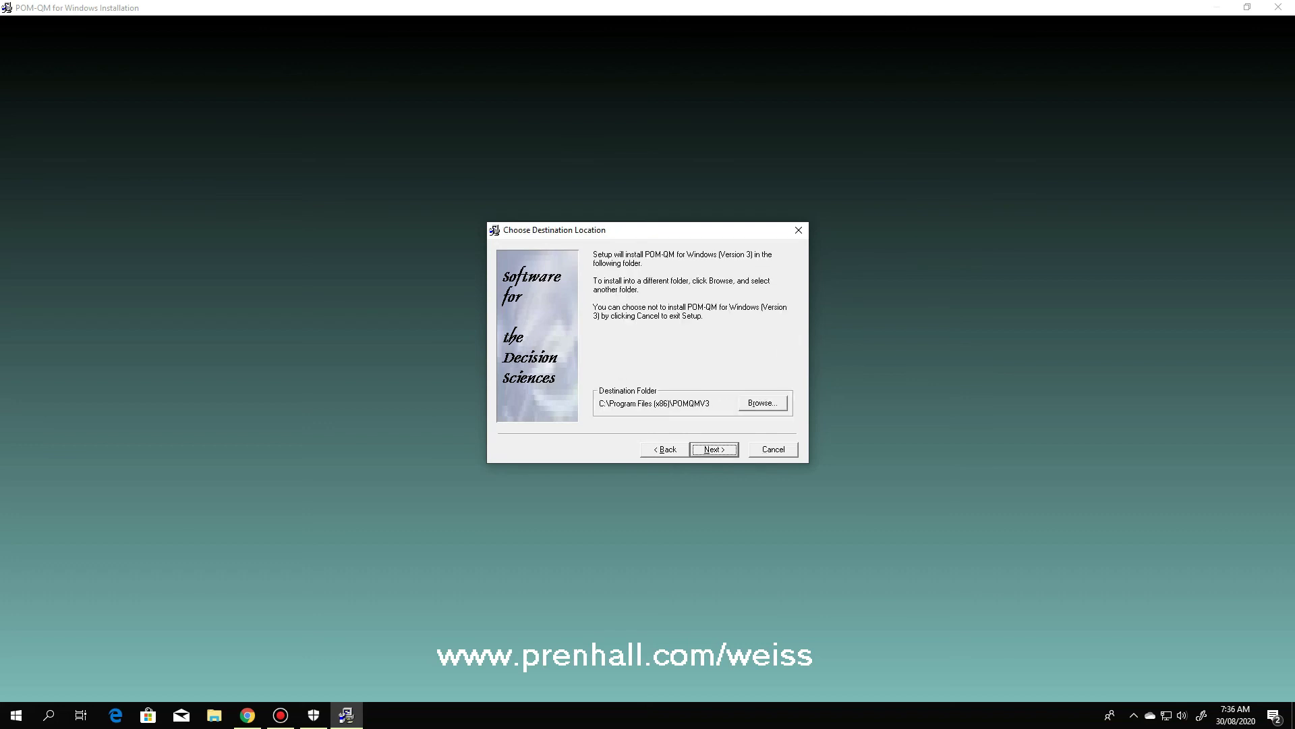
key("Return")
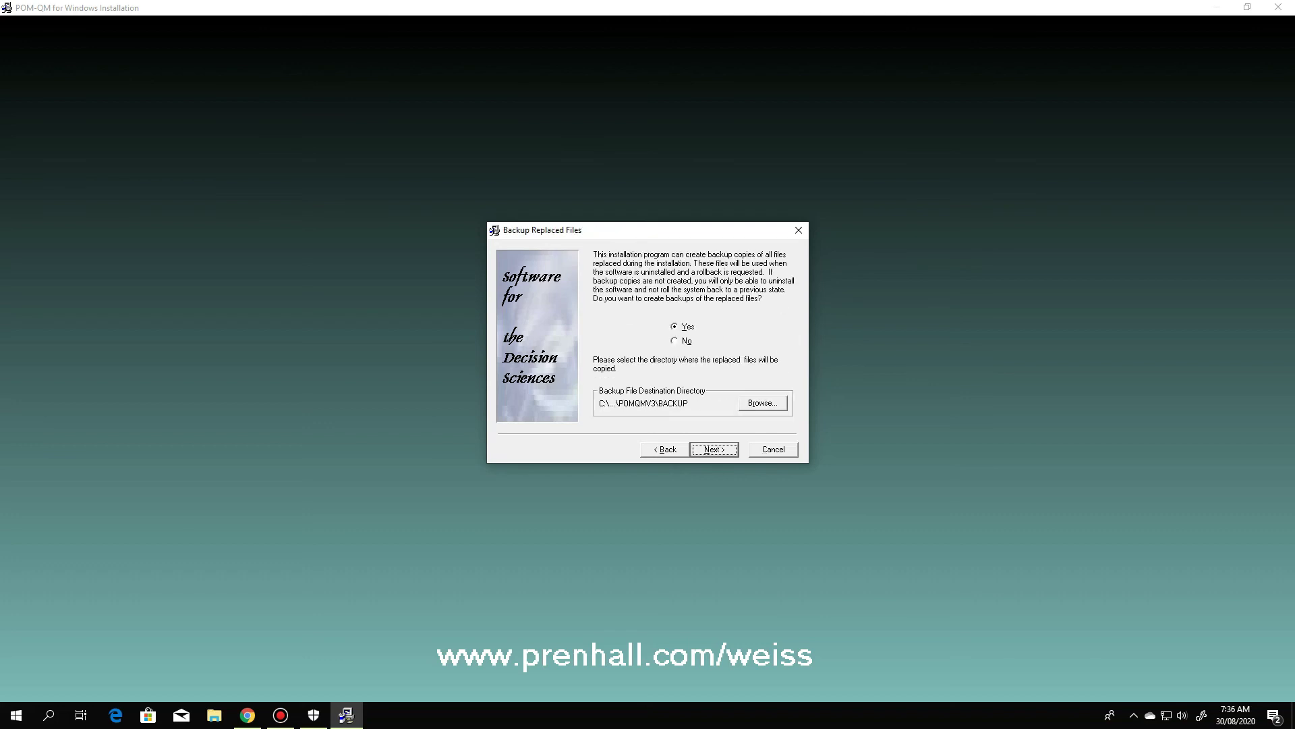
key("Return")
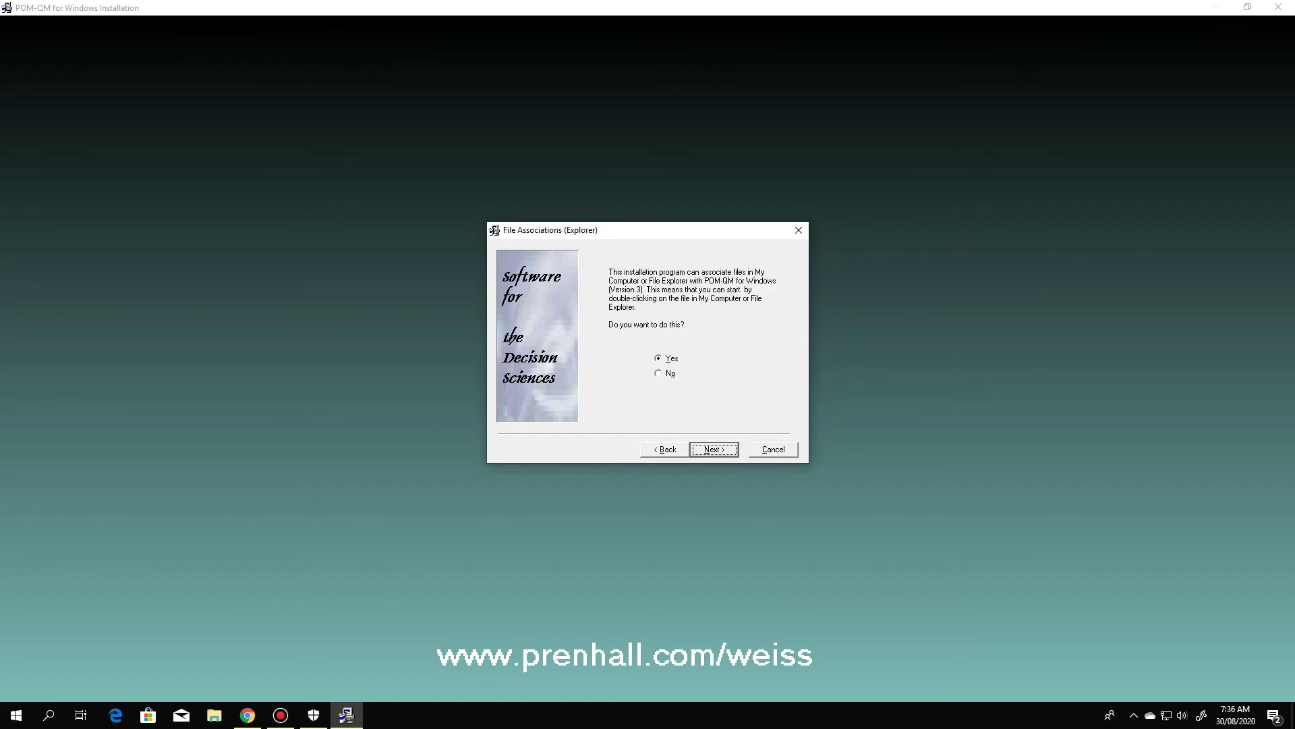
key("Return")
key("Return")
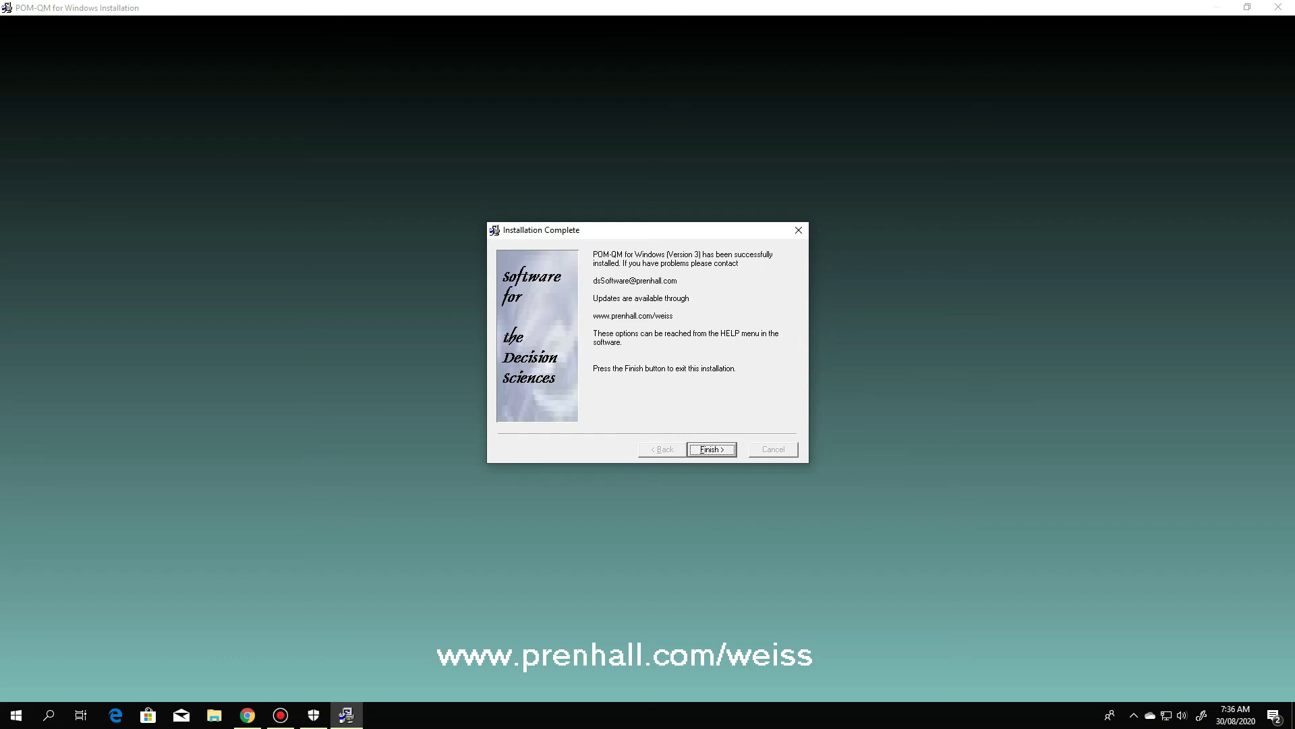
key("Return")
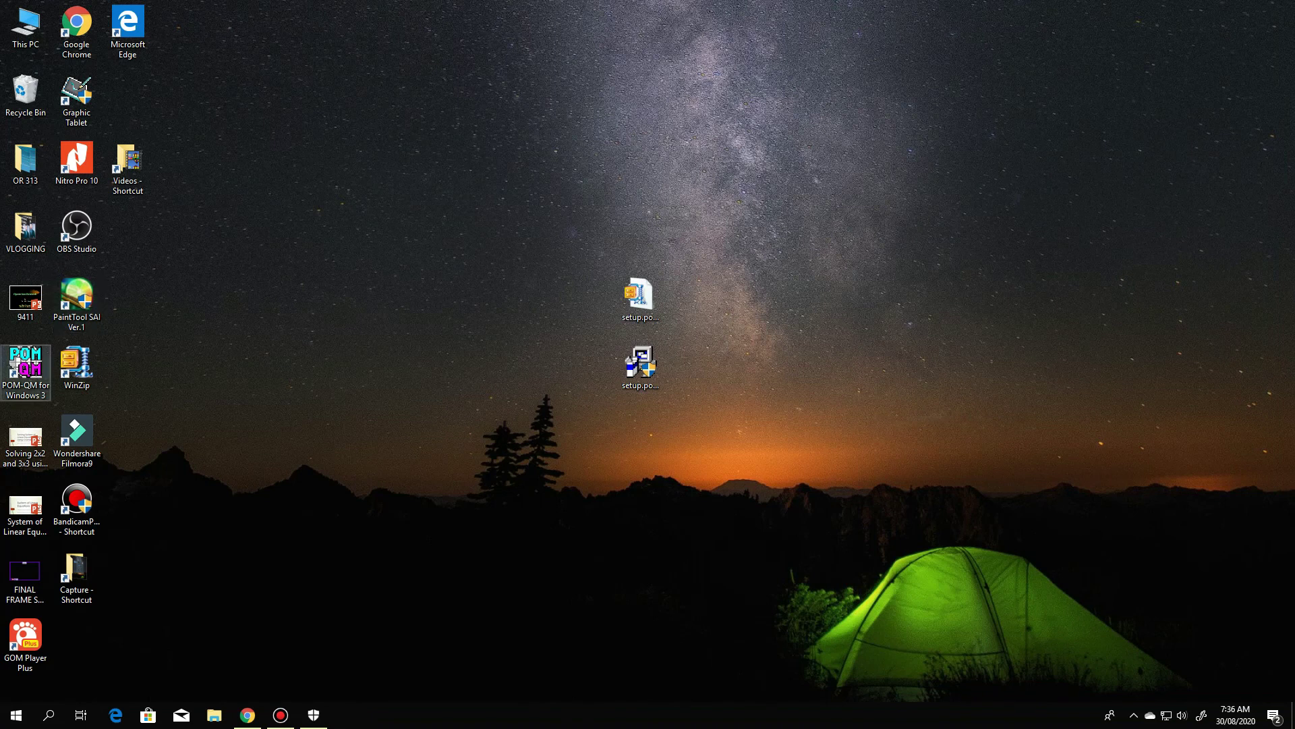
Drag the POM-QM for Windows 3 shortcut to the desktop's top centre and launch it
left_click_drag(25, 365, 645, 108)
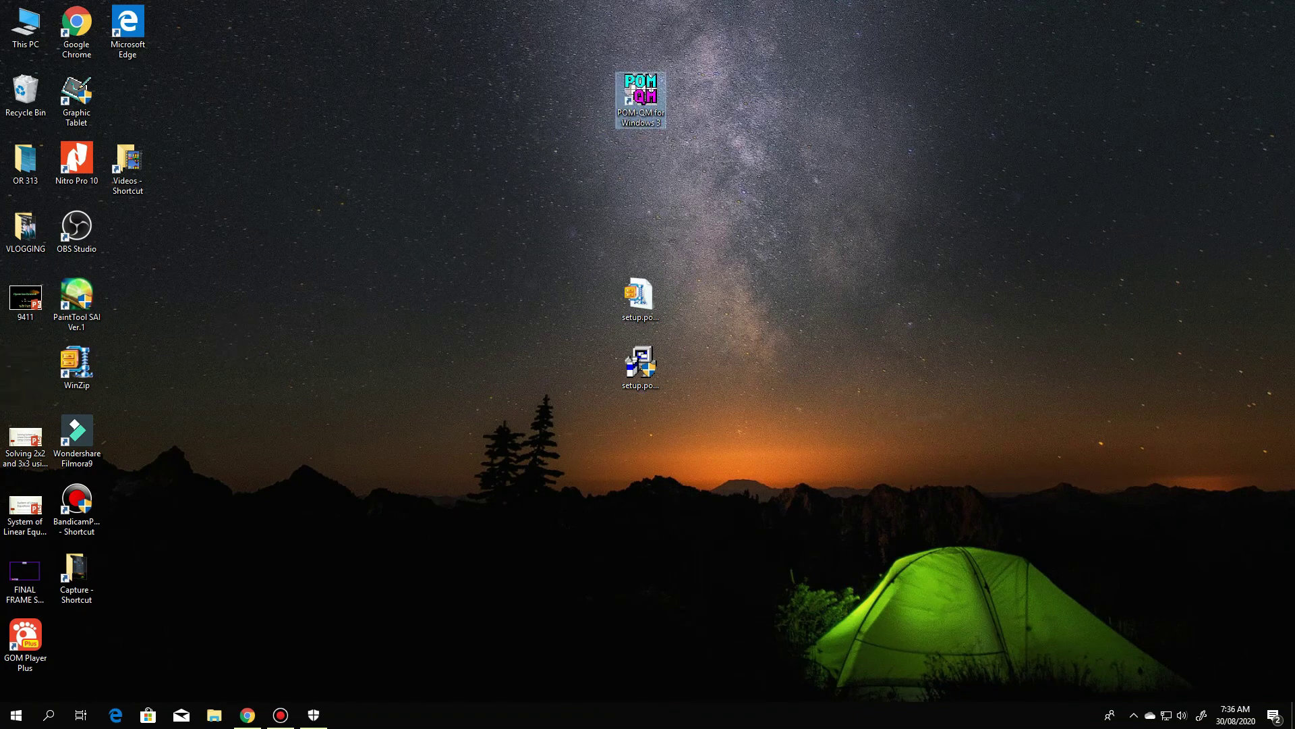
key("Return")
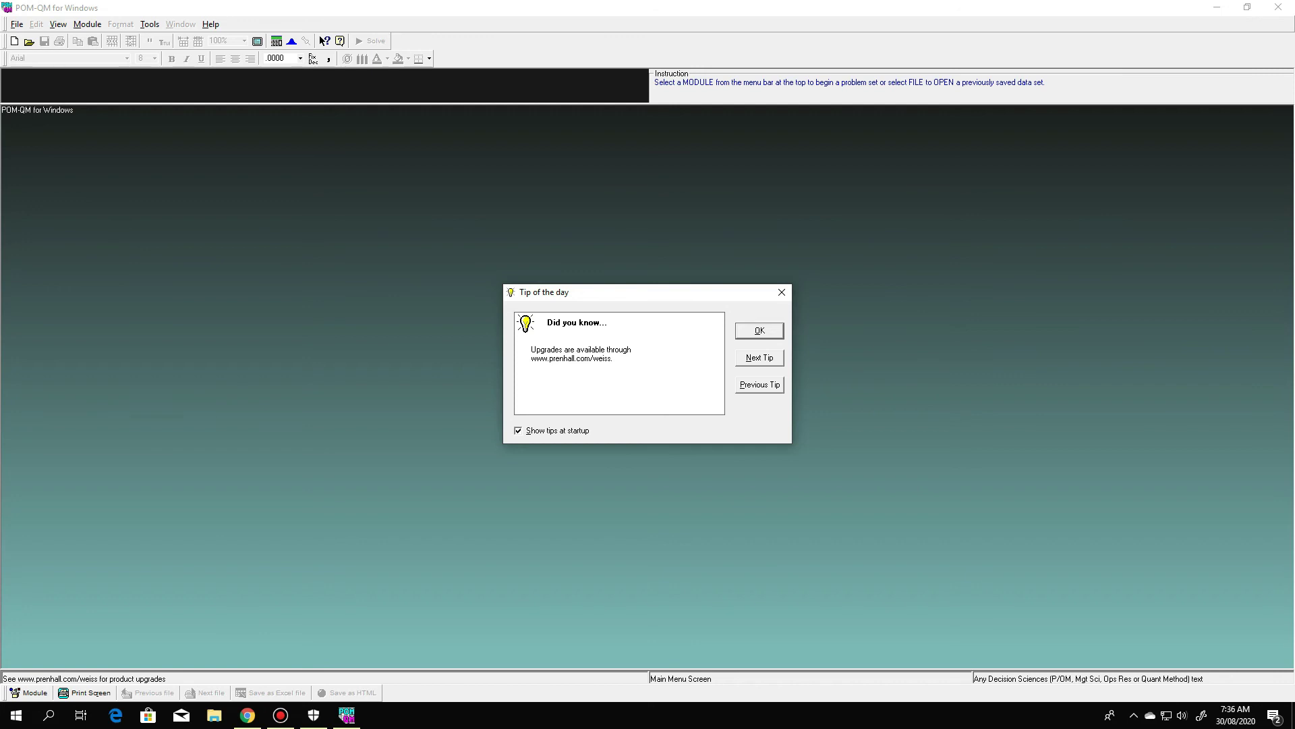
Turn off Show tips at startup, close the tip of the day, and browse the Module menu
key("alt+s")
key("Return")
key("alt+m")
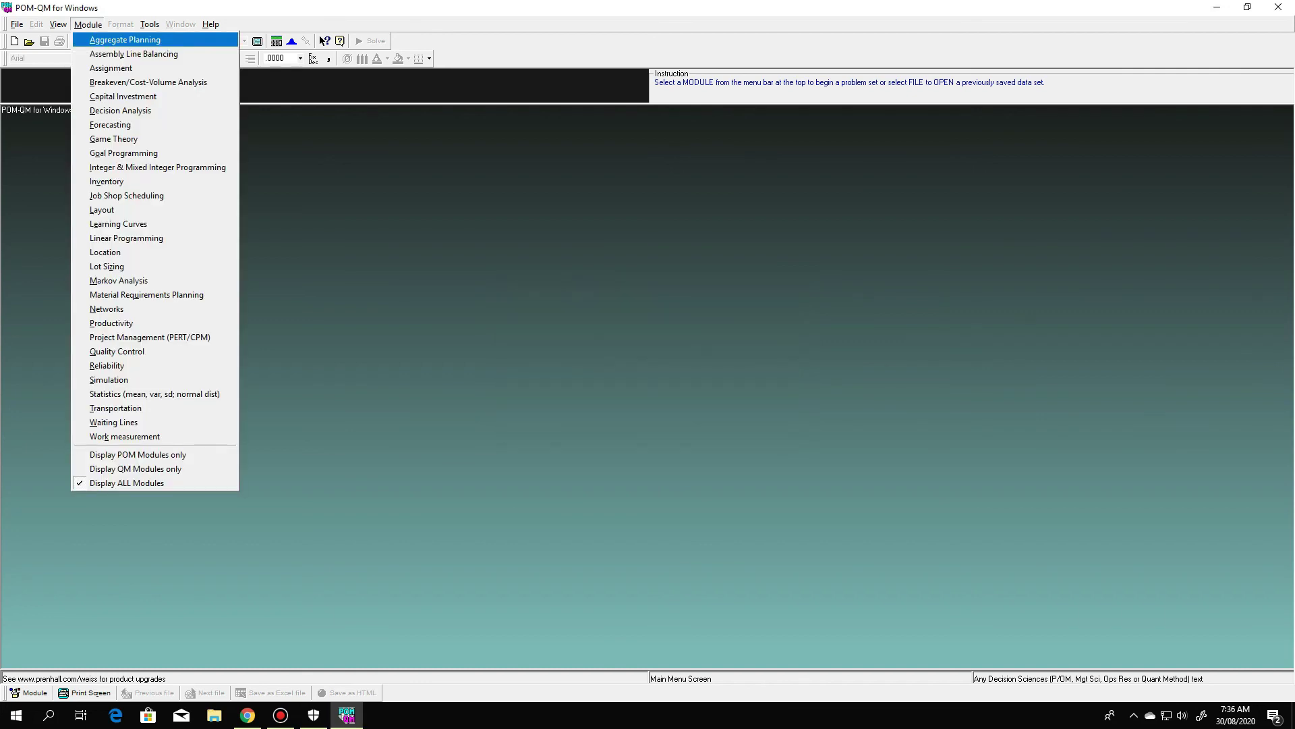
key("Escape")
key("alt+m")
key("Down")
key("Down")
key("Down")
key("Down")
key("Down")
key("Down")
key("Down")
key("Down")
key("Down")
key("Down")
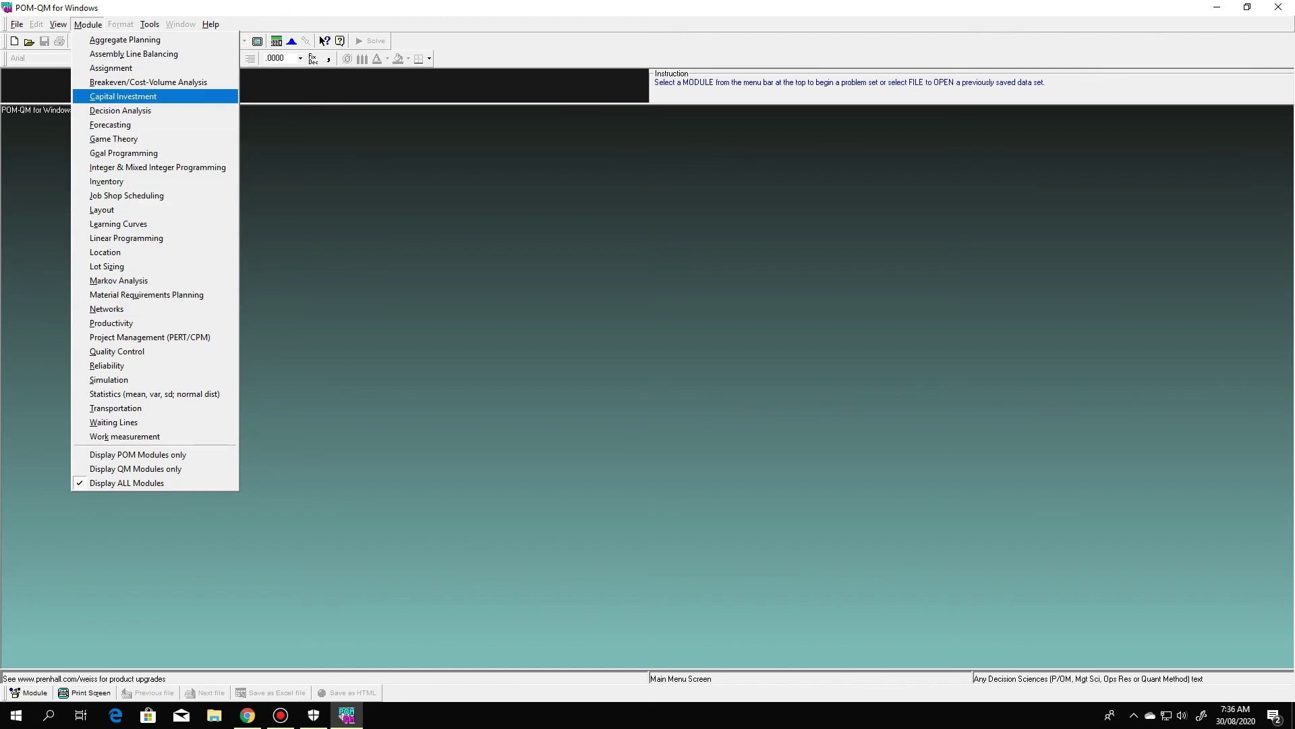